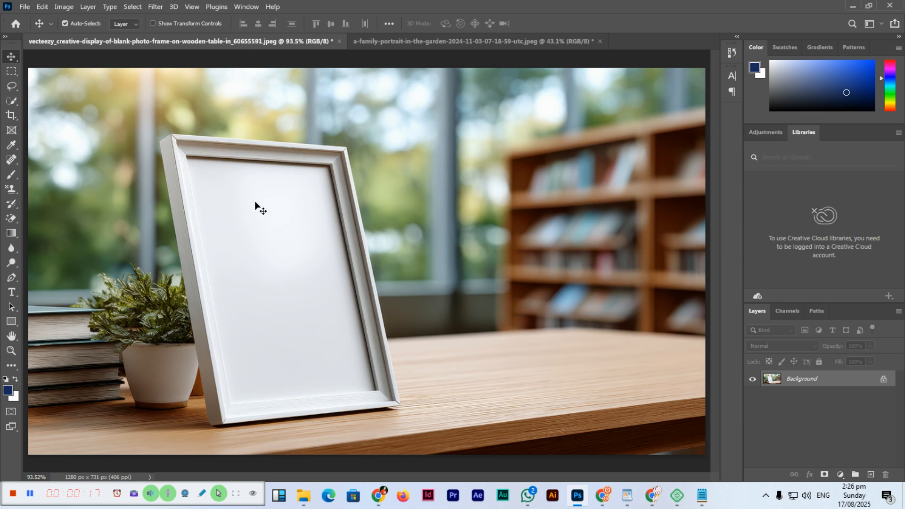
# - Select the whole family portrait image, copy it, and return to the picture-frame document
pyautogui.click(377, 40)
pyautogui.click(258, 41)
pyautogui.click(394, 41)
pyautogui.click(263, 40)
pyautogui.click(388, 40)
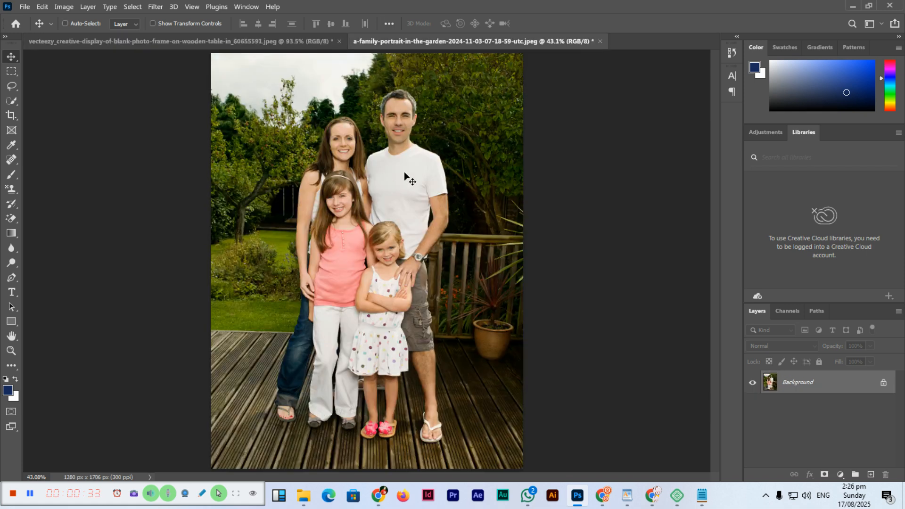
pyautogui.hotkey('ctrl', 'a')
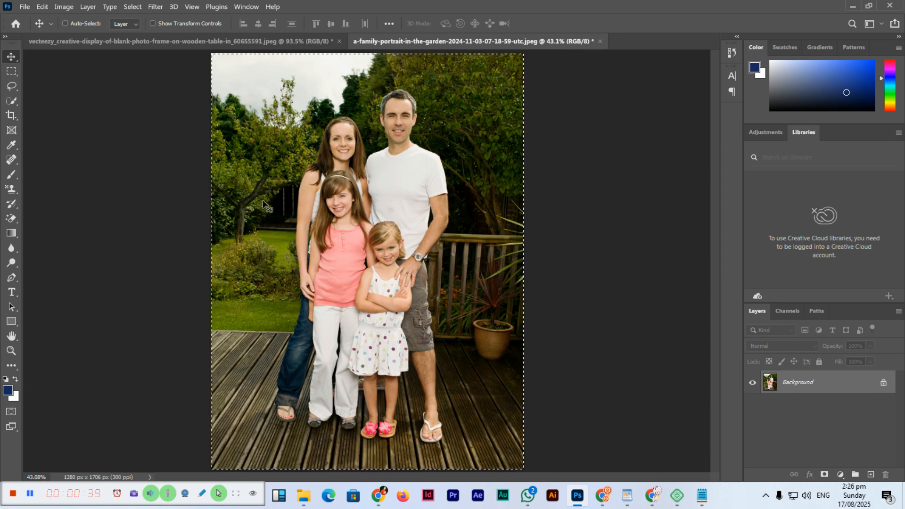
pyautogui.moveTo(208, 61); pyautogui.dragTo(202, 90)
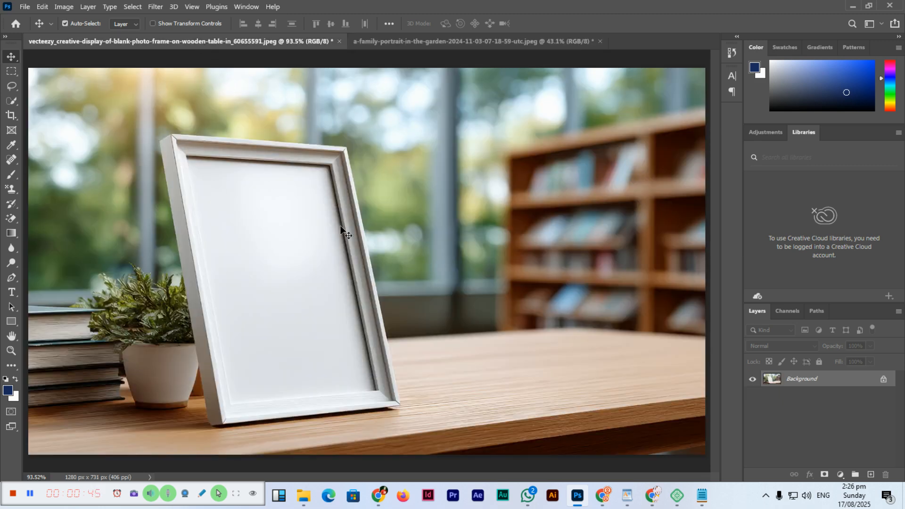
# - Draw a rectangle about 579 × 362 px across the photo frame and fill it with red
pyautogui.click(11, 323)
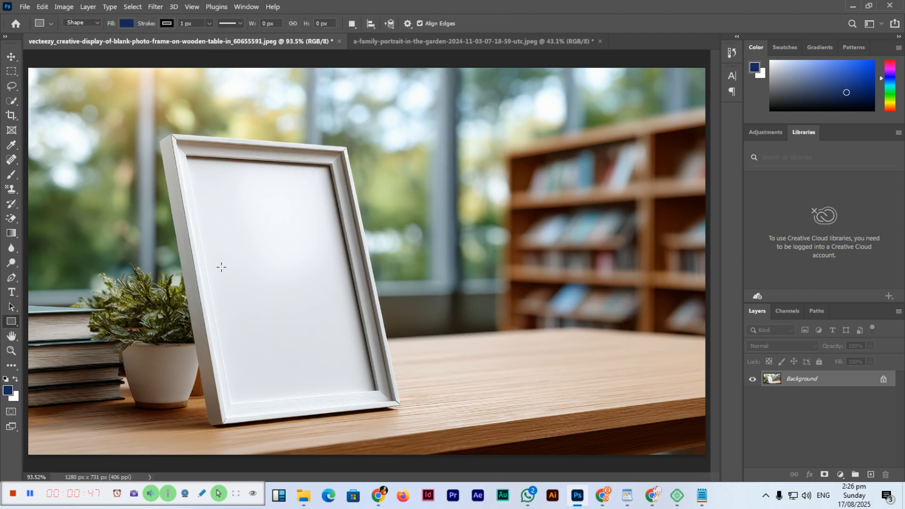
pyautogui.rightClick(10, 321)
pyautogui.click(48, 324)
pyautogui.moveTo(147, 192); pyautogui.dragTo(451, 383)
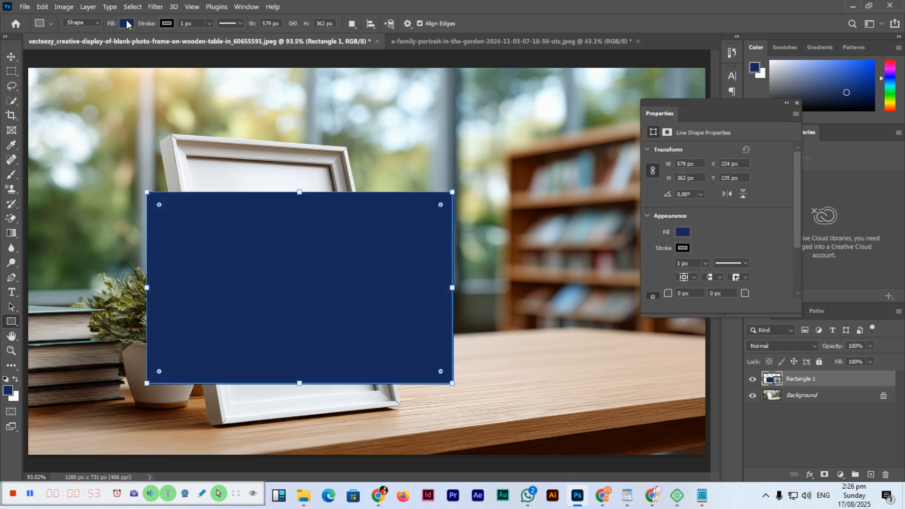
pyautogui.click(127, 25)
pyautogui.click(55, 84)
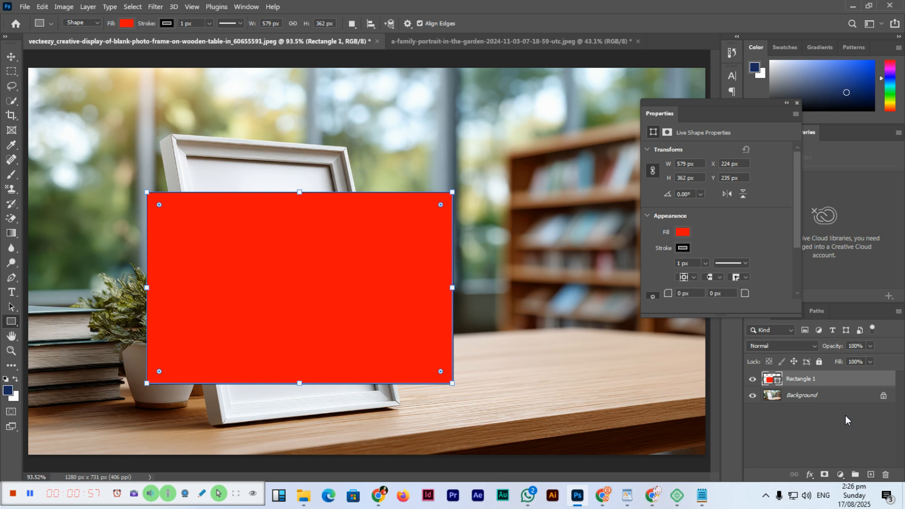
# - Convert the red rectangle layer to a smart object and lower its opacity to about 65%
pyautogui.rightClick(830, 379)
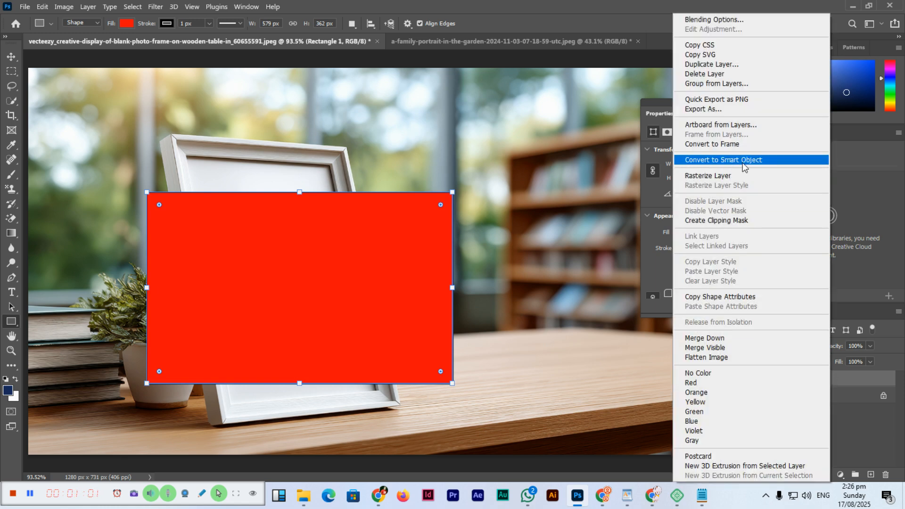
pyautogui.click(742, 163)
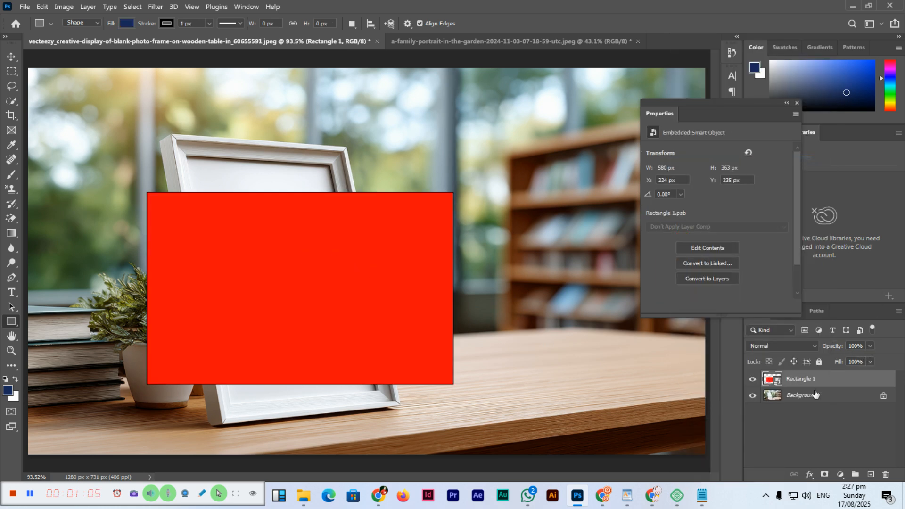
pyautogui.click(869, 346)
pyautogui.moveTo(857, 359); pyautogui.dragTo(856, 359)
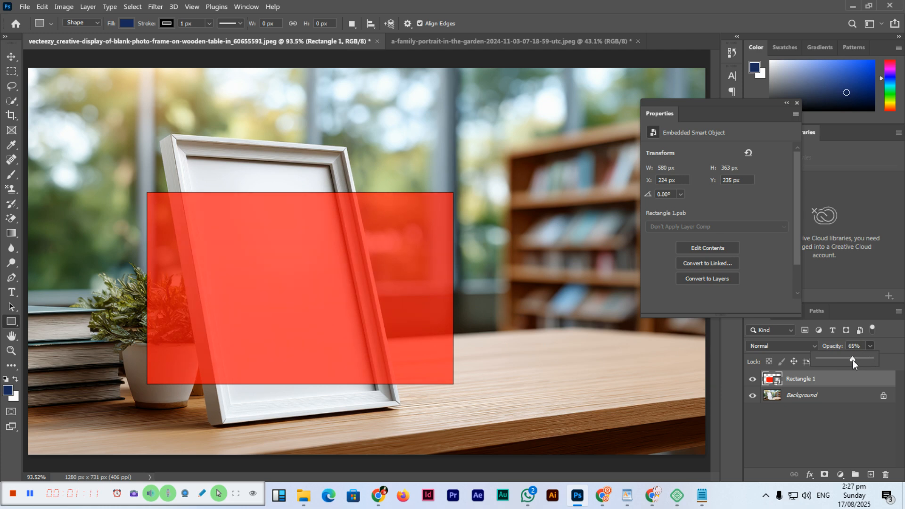
pyautogui.click(856, 435)
pyautogui.click(822, 378)
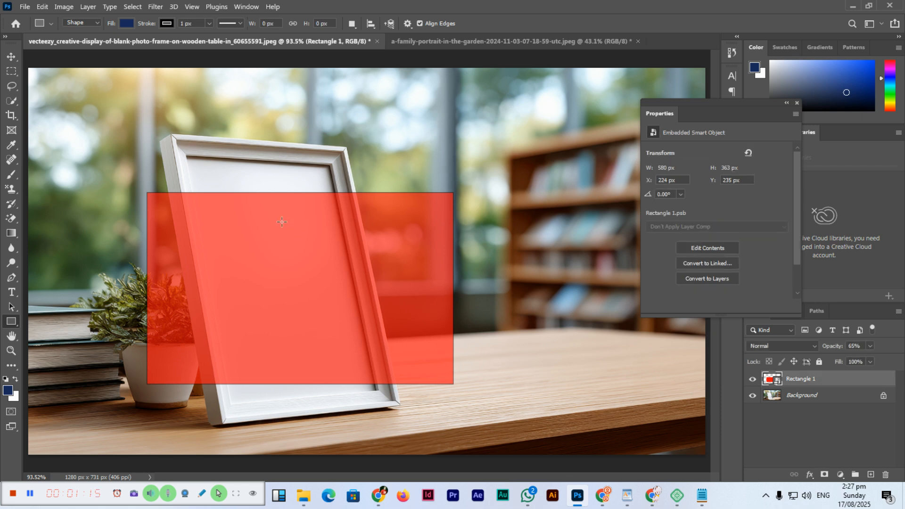
# - Distort the red rectangle so its four corners match the inner corners of the photo frame, and apply the transform
pyautogui.click(11, 57)
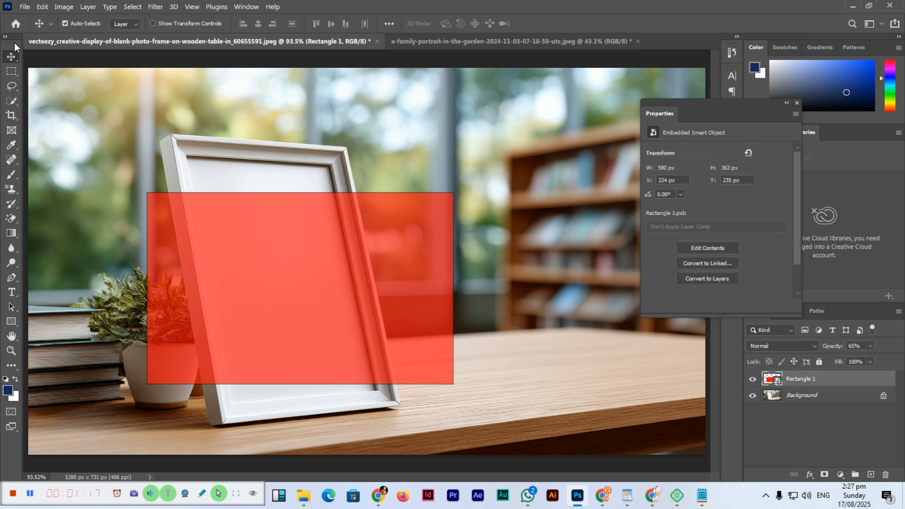
pyautogui.press('ctrl')
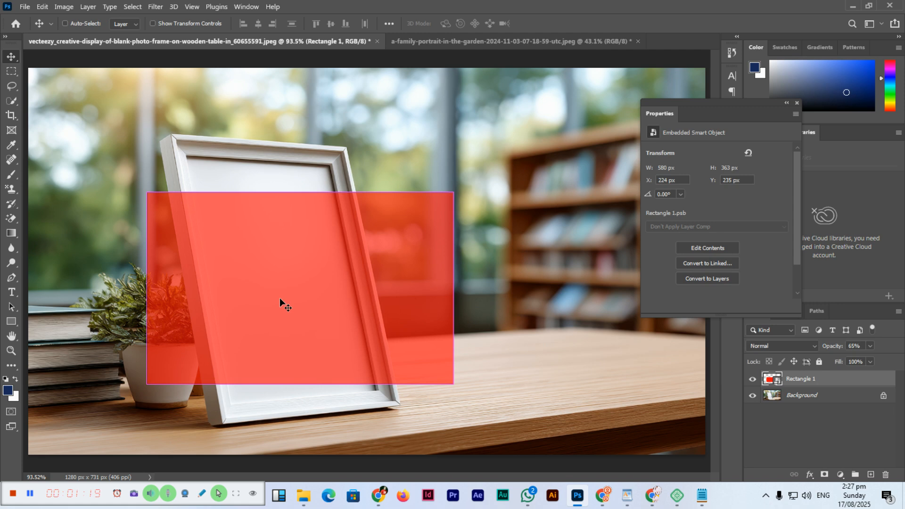
pyautogui.hotkey('ctrl', 't')
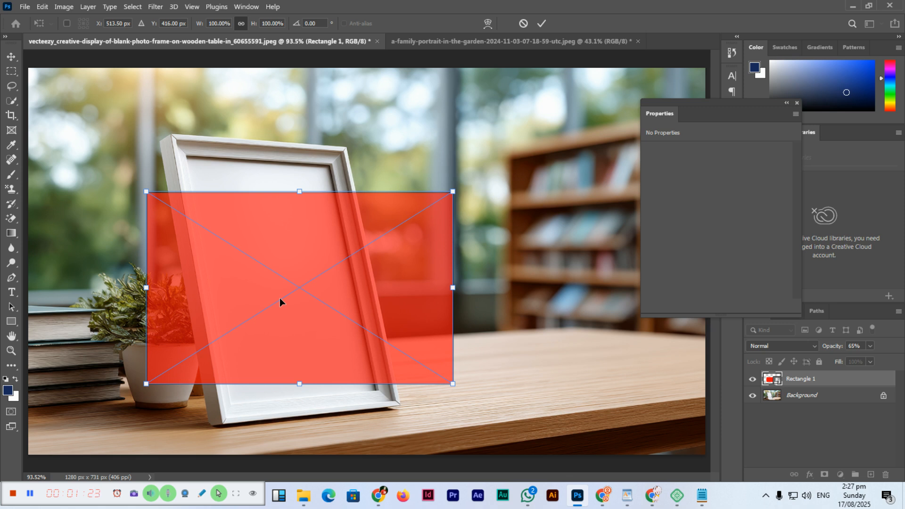
pyautogui.rightClick(304, 241)
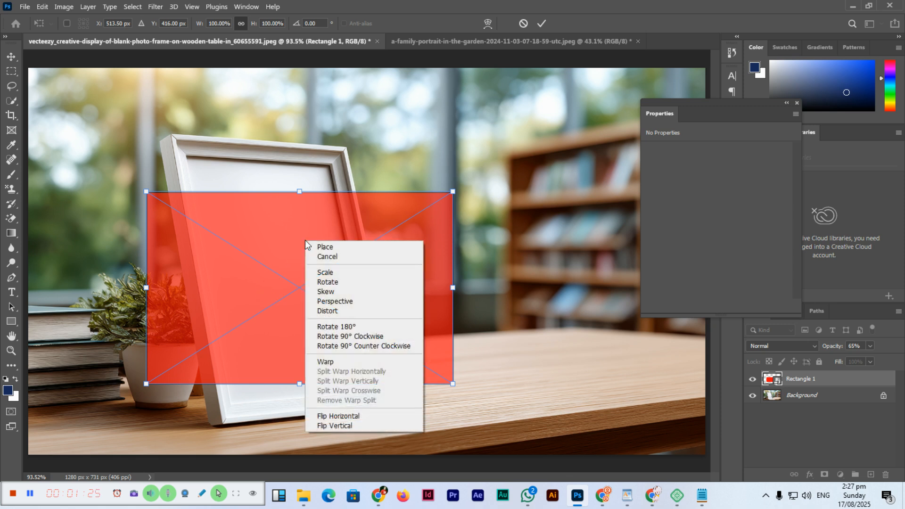
pyautogui.click(339, 311)
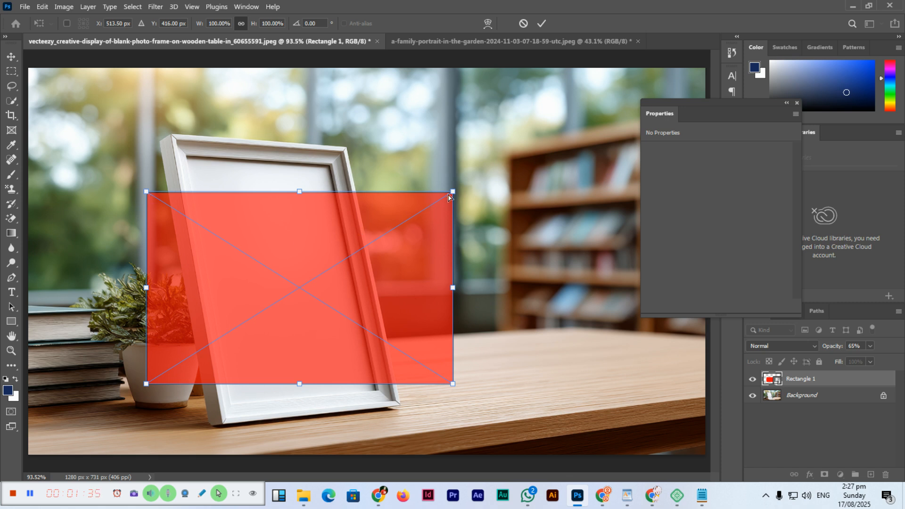
pyautogui.moveTo(452, 193); pyautogui.dragTo(328, 171)
pyautogui.moveTo(456, 390); pyautogui.dragTo(375, 389)
pyautogui.moveTo(147, 194); pyautogui.dragTo(189, 162)
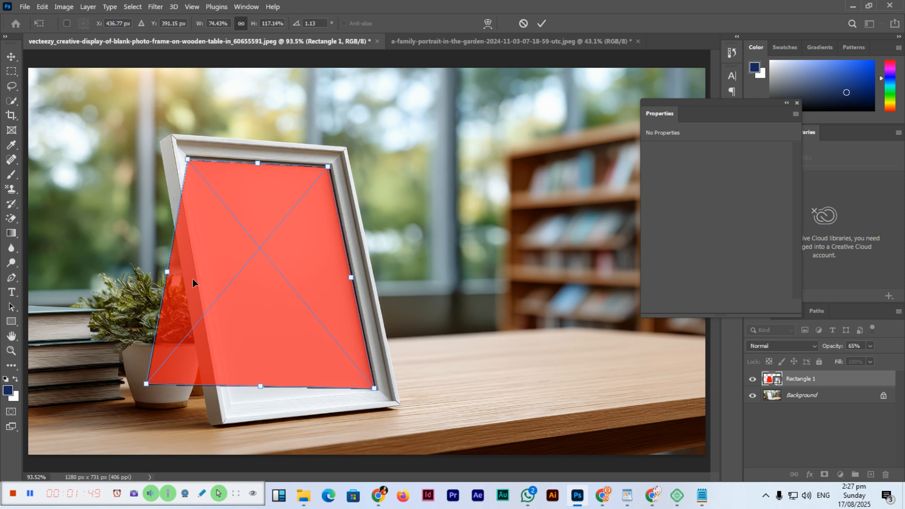
pyautogui.moveTo(147, 384); pyautogui.dragTo(232, 407)
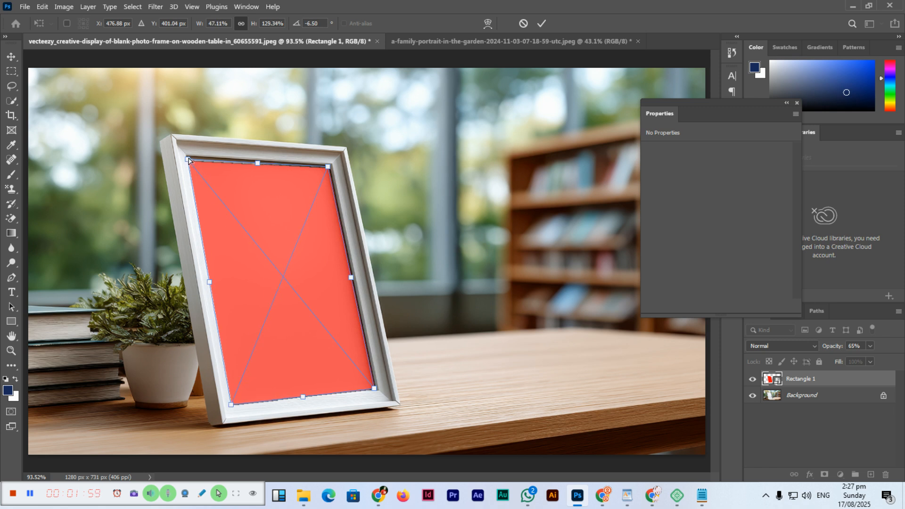
pyautogui.moveTo(188, 160); pyautogui.dragTo(191, 159)
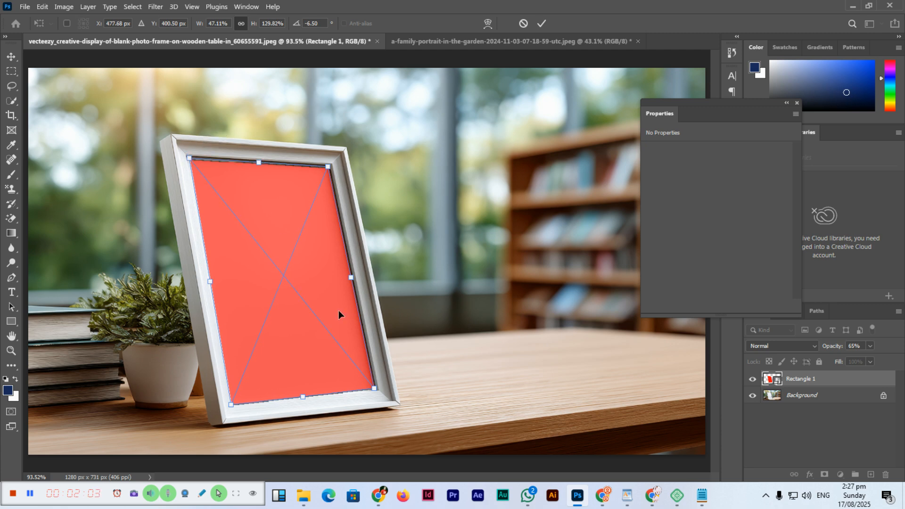
pyautogui.press('Return')
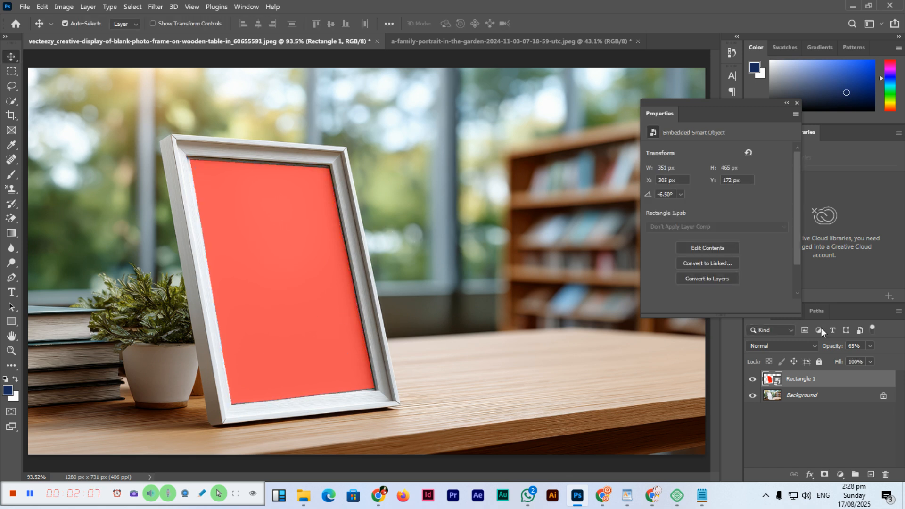
pyautogui.doubleClick(842, 383)
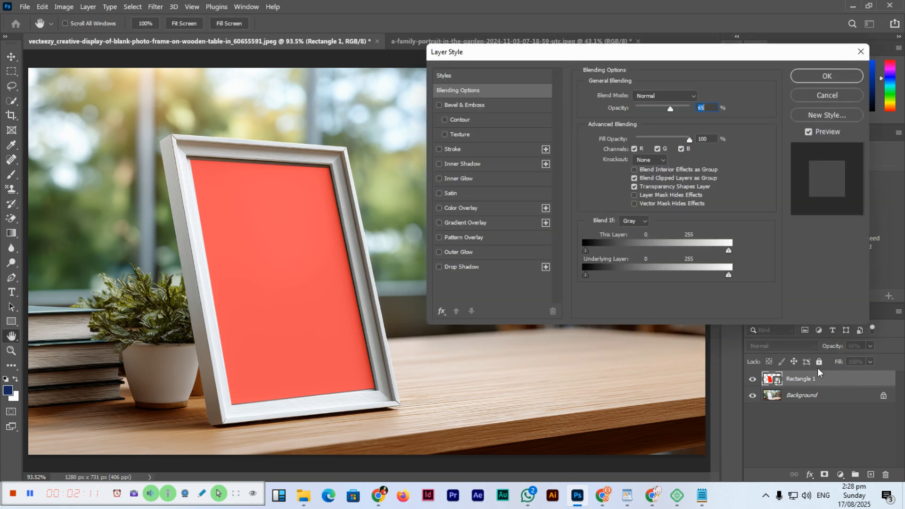
pyautogui.click(824, 96)
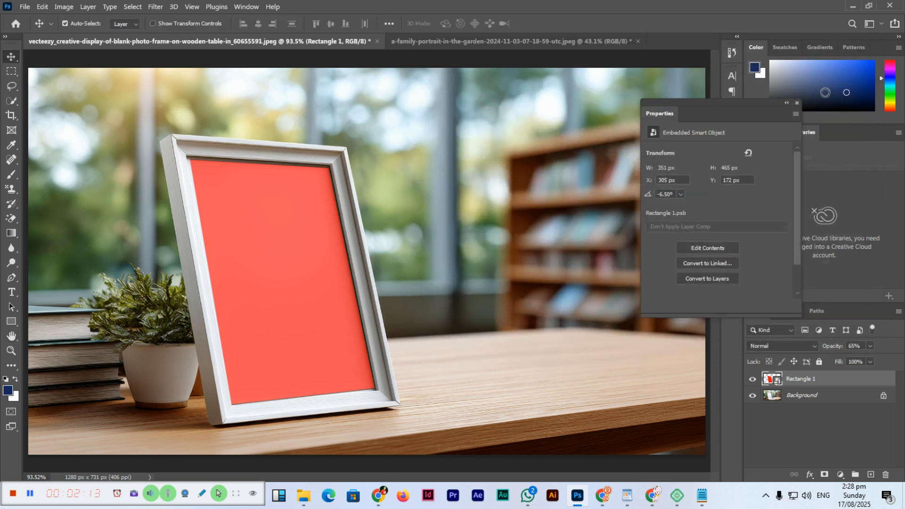
pyautogui.doubleClick(769, 379)
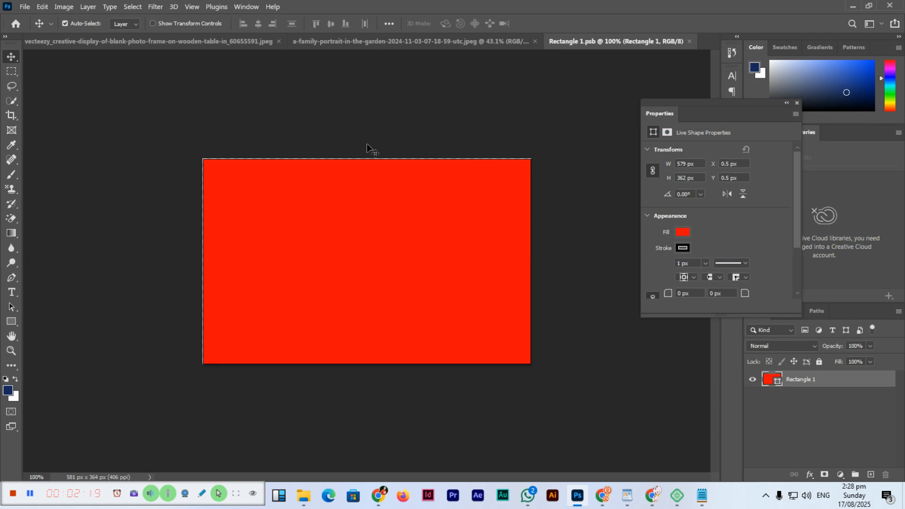
pyautogui.click(688, 42)
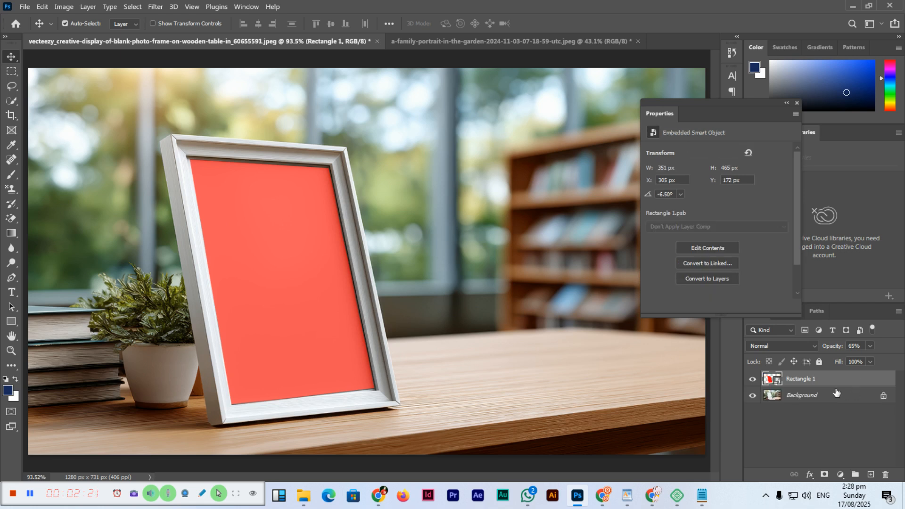
pyautogui.doubleClick(812, 379)
pyautogui.click(850, 383)
pyautogui.doubleClick(853, 380)
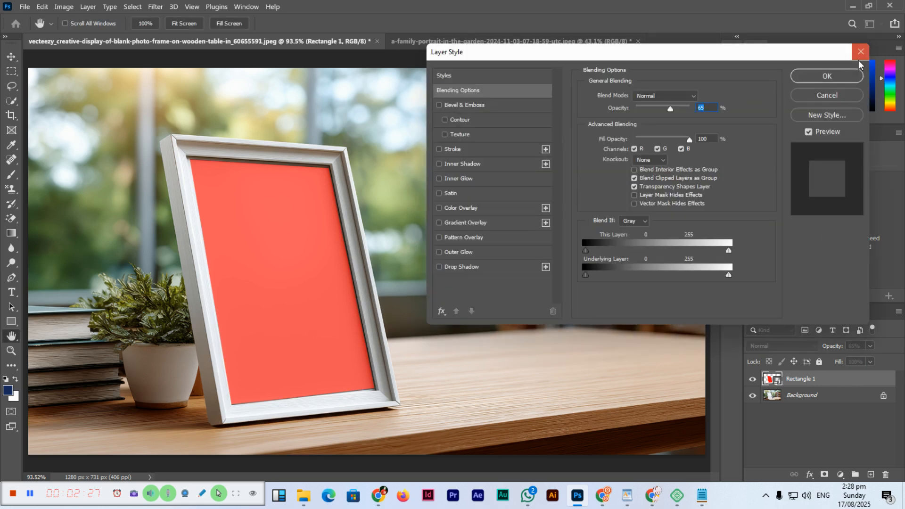
pyautogui.click(858, 60)
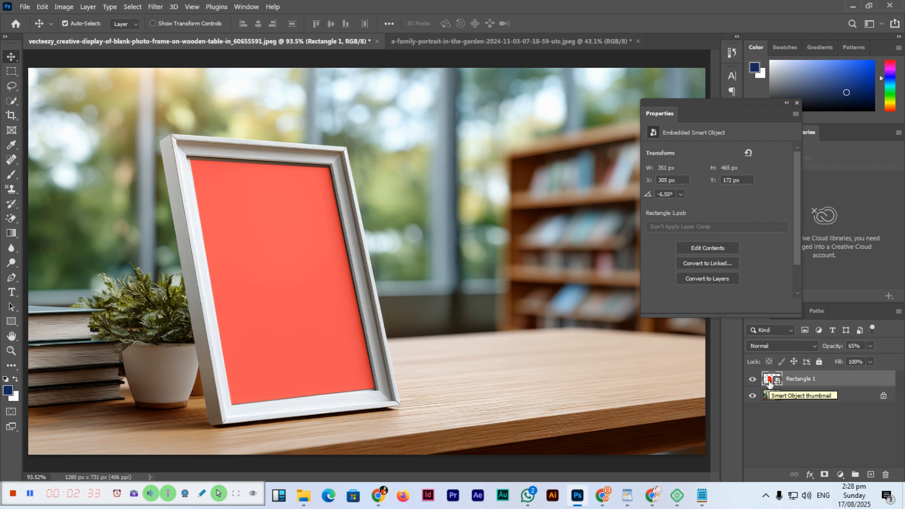
# - Open the rectangle smart object's contents and paste the copied family portrait above the red shape
pyautogui.doubleClick(769, 381)
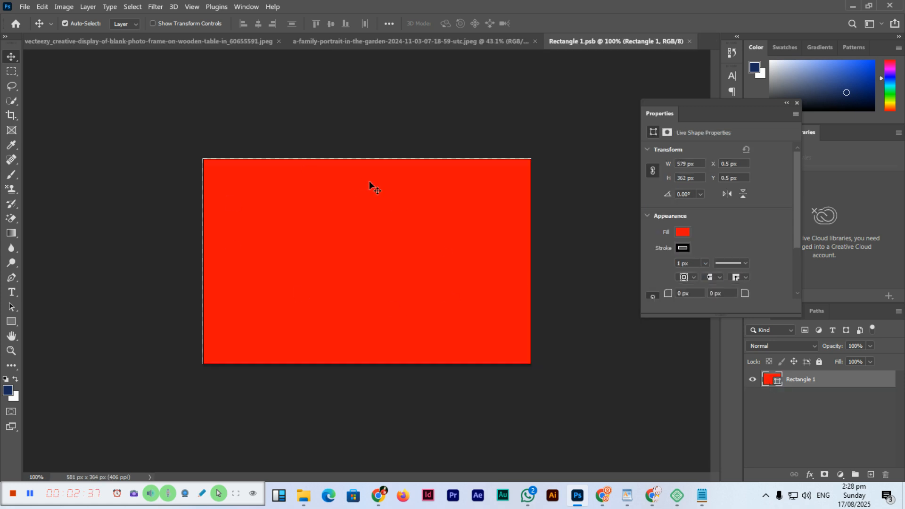
pyautogui.click(398, 42)
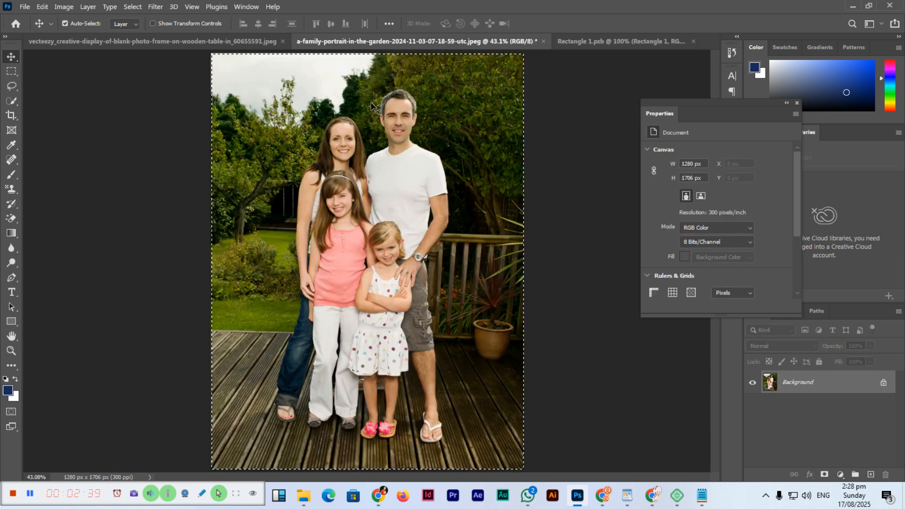
pyautogui.click(606, 42)
pyautogui.press('ctrl')
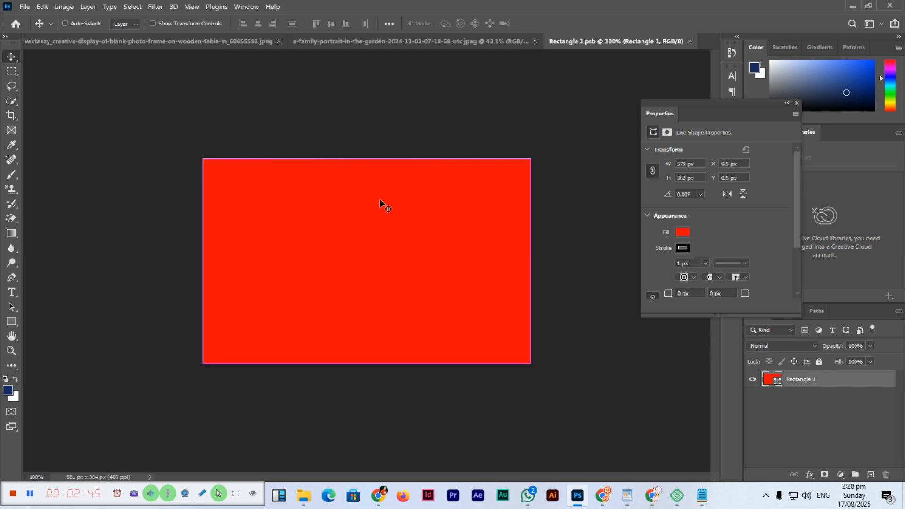
pyautogui.hotkey('ctrl', 'v')
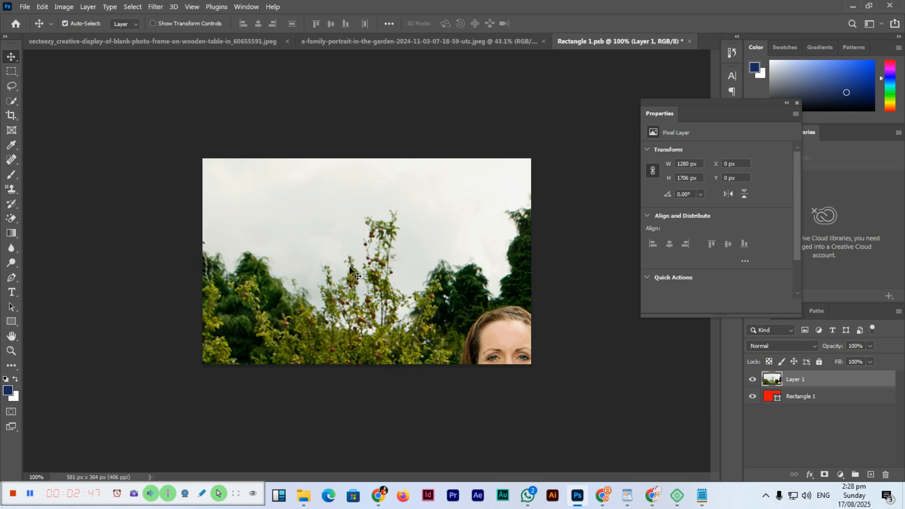
# - Scale the pasted portrait proportionally to about 48% and position it over the canvas with the parents' heads inside
pyautogui.moveTo(386, 271); pyautogui.dragTo(357, 229)
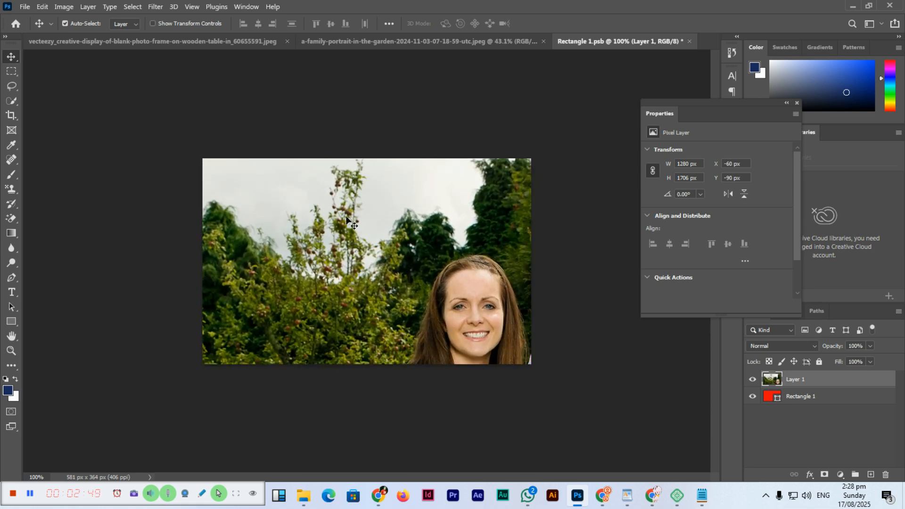
pyautogui.hotkey('ctrl', '-')
pyautogui.hotkey('ctrl', '-')
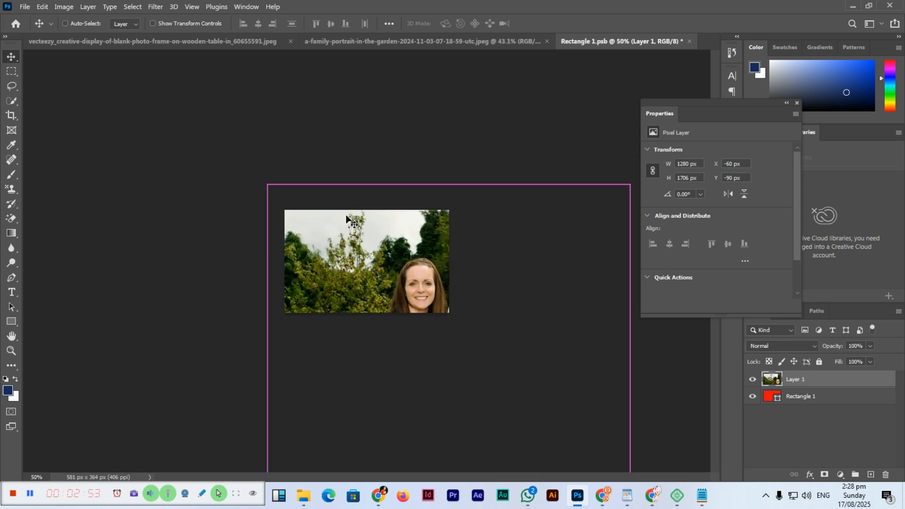
pyautogui.hotkey('ctrl', 't')
pyautogui.moveTo(377, 268); pyautogui.dragTo(324, 214)
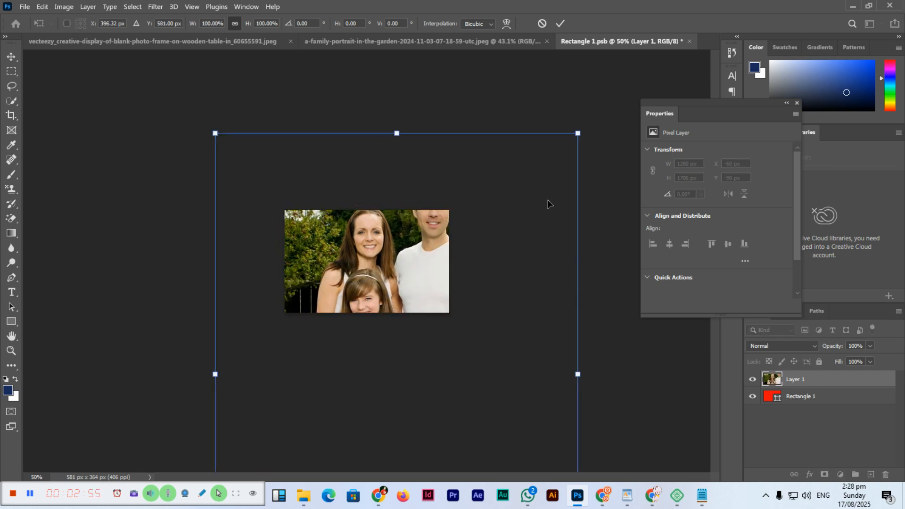
pyautogui.moveTo(578, 133); pyautogui.dragTo(495, 243)
pyautogui.moveTo(386, 308); pyautogui.dragTo(353, 253)
pyautogui.moveTo(463, 190); pyautogui.dragTo(452, 208)
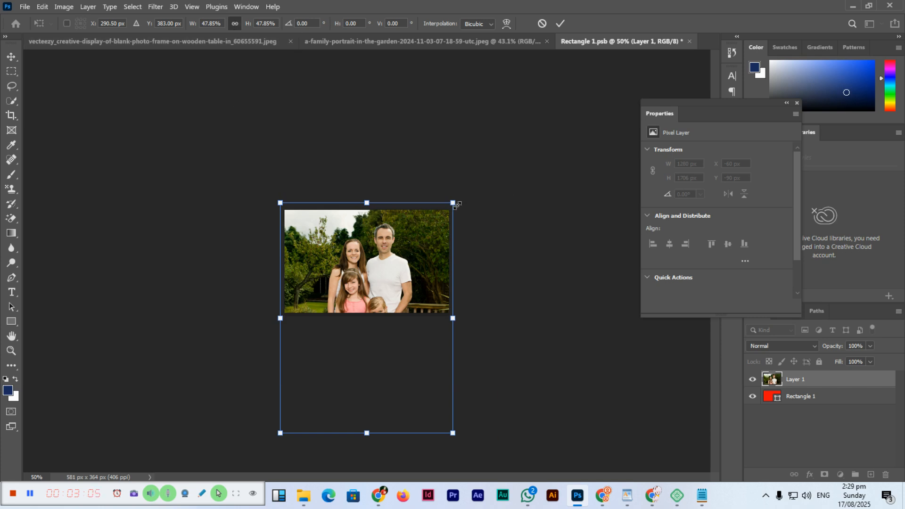
# - Scale the portrait proportionally to about 46%, move it up until all four family members' faces are inside the canvas, and apply the transform
pyautogui.moveTo(455, 205); pyautogui.dragTo(452, 207)
pyautogui.moveTo(417, 267); pyautogui.dragTo(415, 253)
pyautogui.hotkey('ctrl', '+')
pyautogui.hotkey('ctrl', '+')
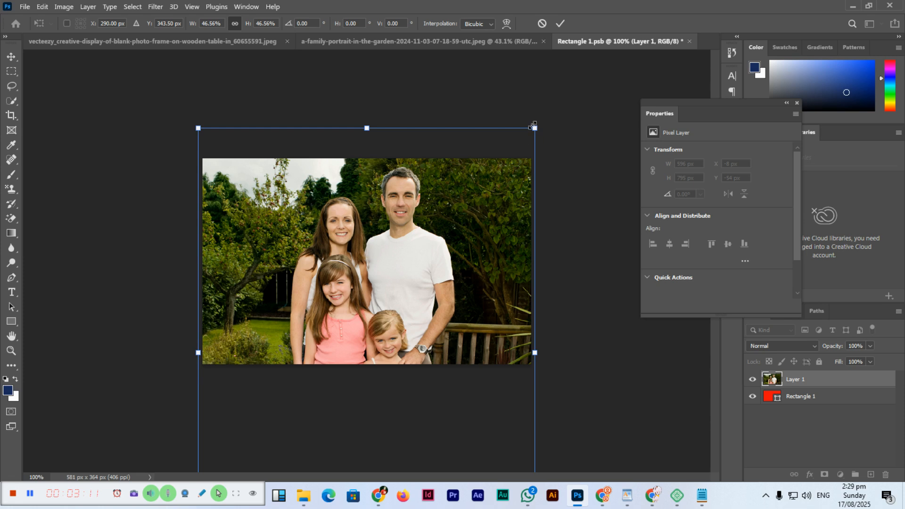
pyautogui.moveTo(532, 125); pyautogui.dragTo(531, 127)
pyautogui.press('Up')
pyautogui.press('Up')
pyautogui.press('Up')
pyautogui.press('Up')
pyautogui.press('Up')
pyautogui.press('Up')
pyautogui.press('Up')
pyautogui.press('Up')
pyautogui.press('Up')
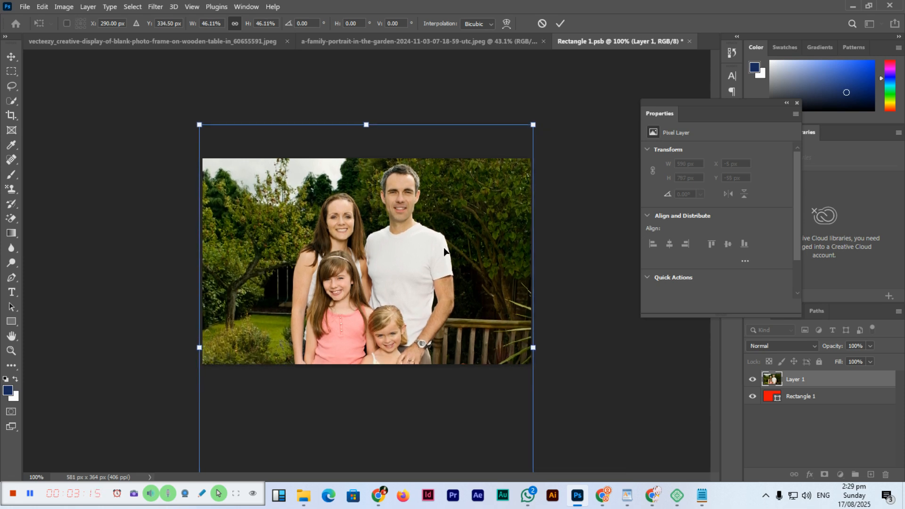
pyautogui.press('Return')
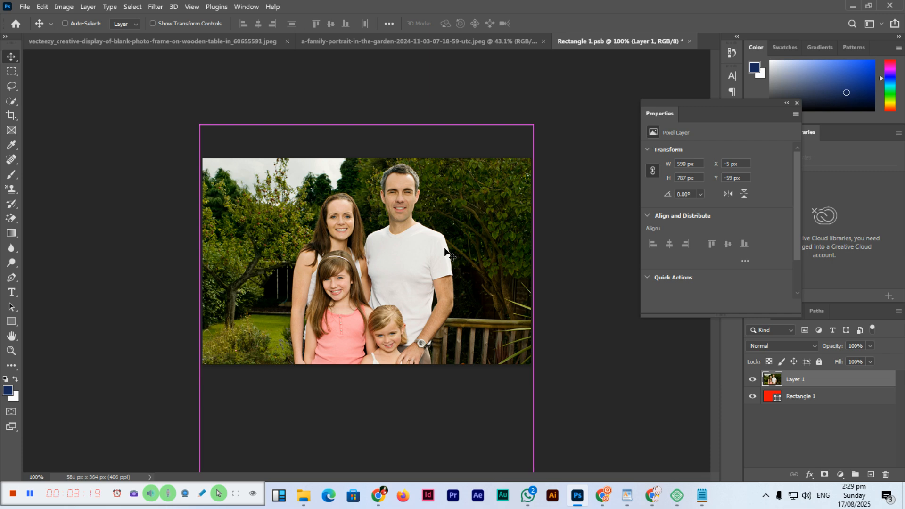
# - Save the edited smart object contents, return to the photo frame document, and set the rectangle layer's opacity to 100%
pyautogui.hotkey('ctrl', 's')
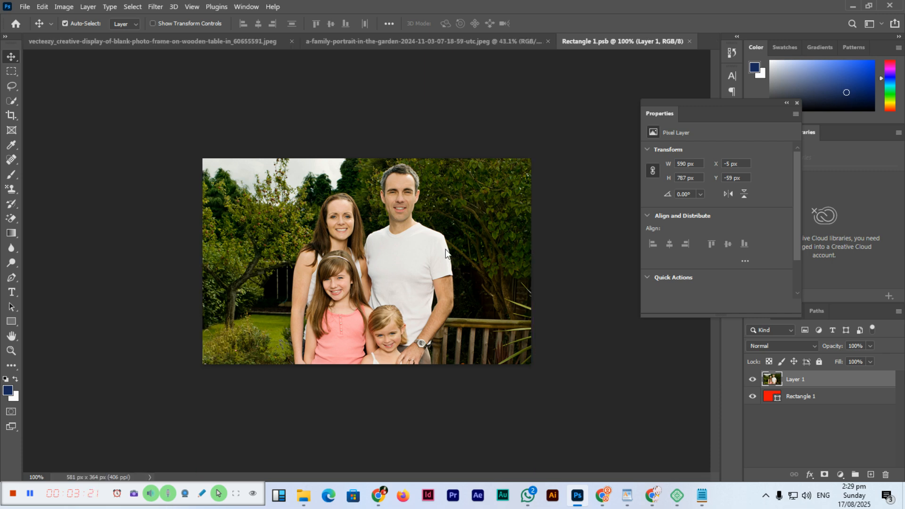
pyautogui.click(216, 41)
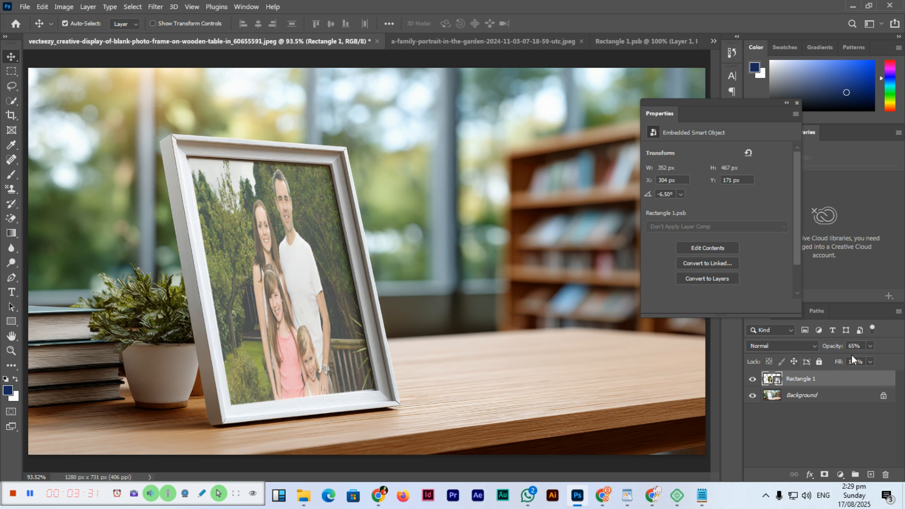
pyautogui.click(869, 347)
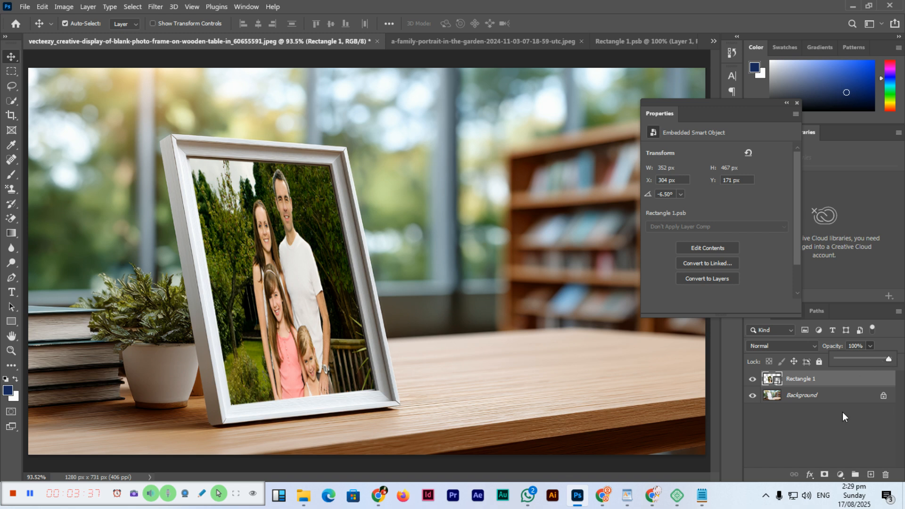
pyautogui.click(844, 429)
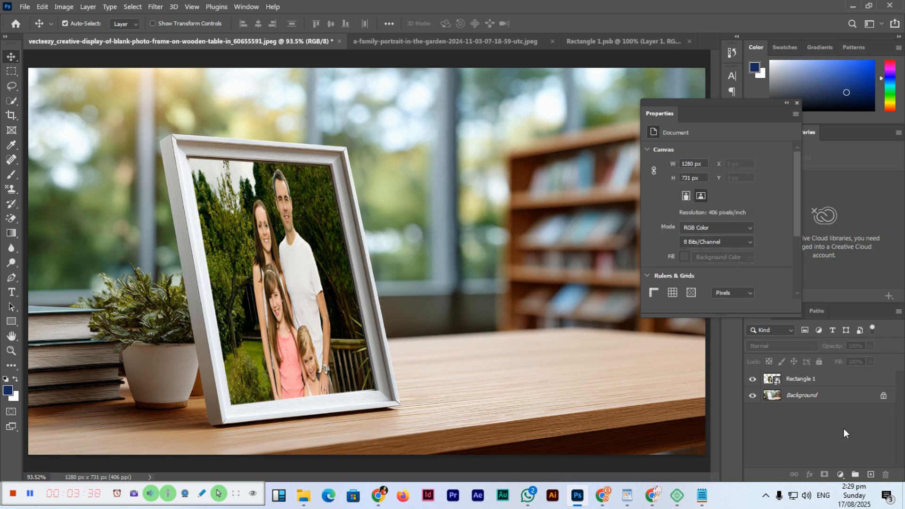
# - Set the blend mode of the Rectangle 1 smart object layer to Multiply
pyautogui.click(806, 380)
pyautogui.click(790, 345)
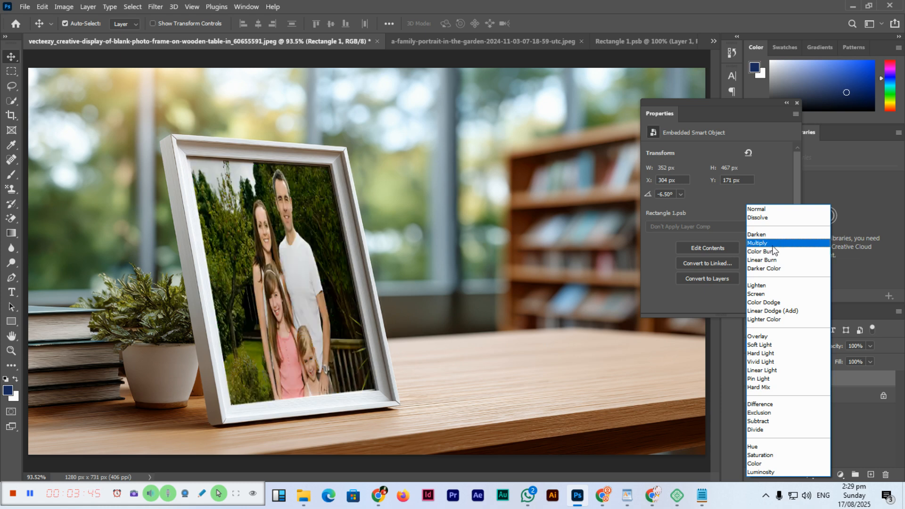
pyautogui.click(758, 243)
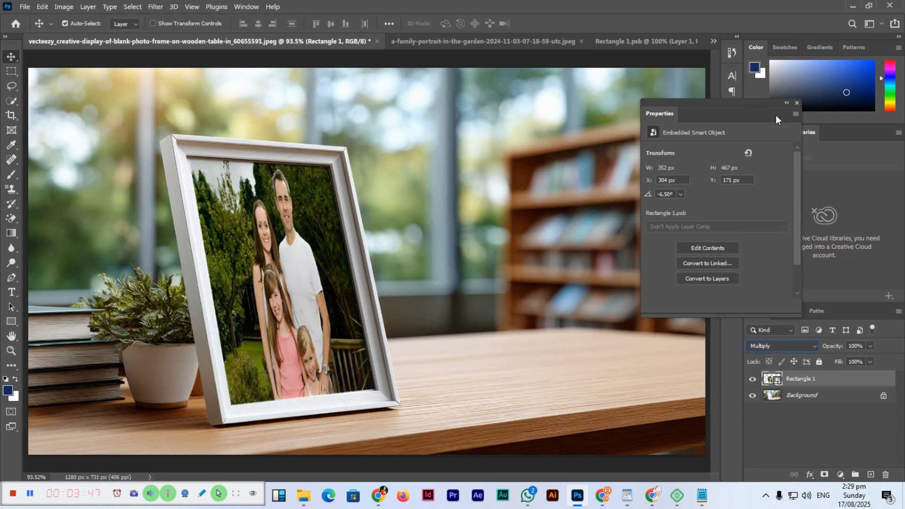
# - Hide the floating layer properties and view the framed portrait mockup in full-screen mode
pyautogui.click(796, 102)
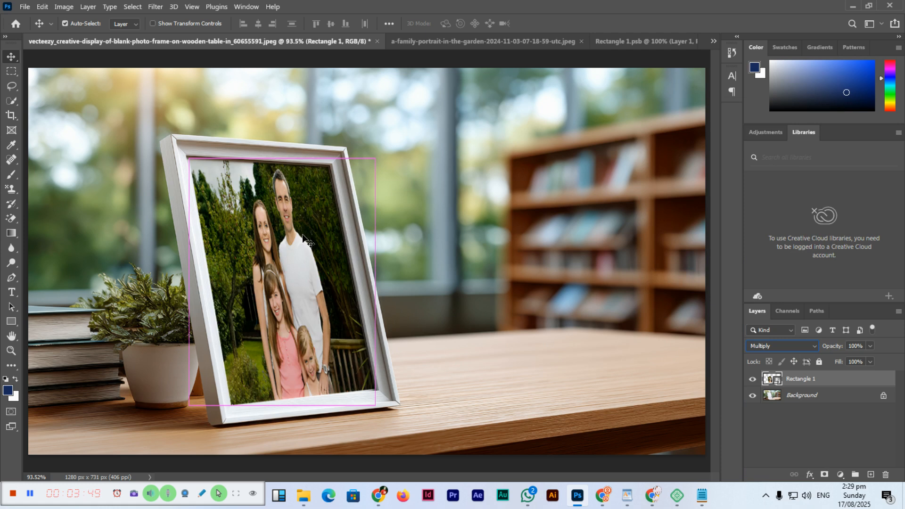
pyautogui.hotkey('ctrl', '-')
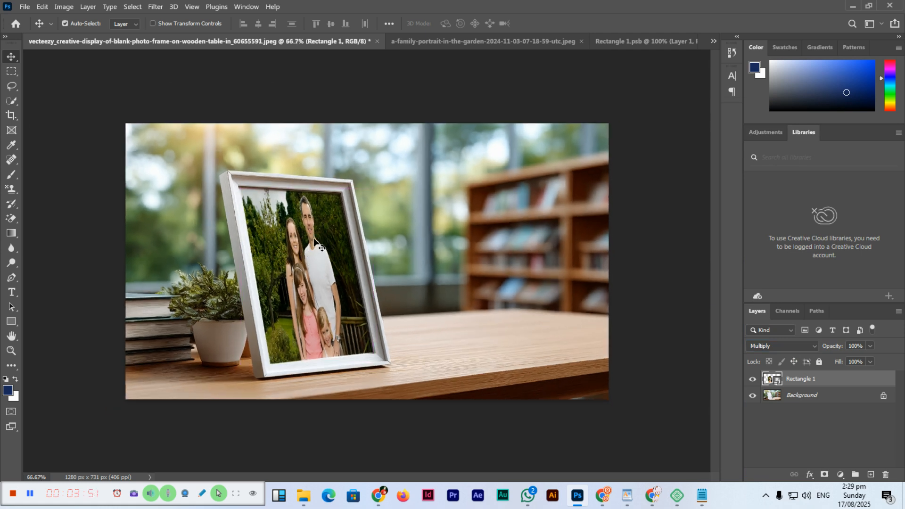
pyautogui.hotkey('ctrl', '+')
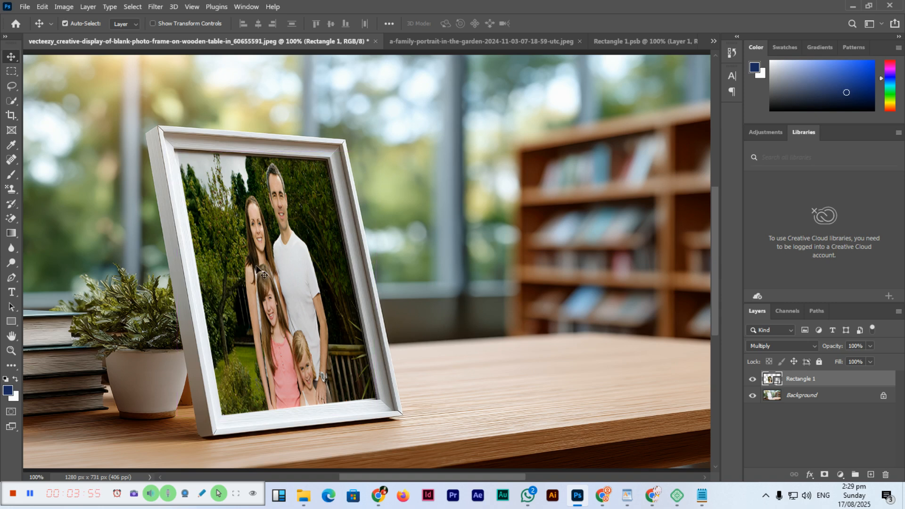
pyautogui.press('f')
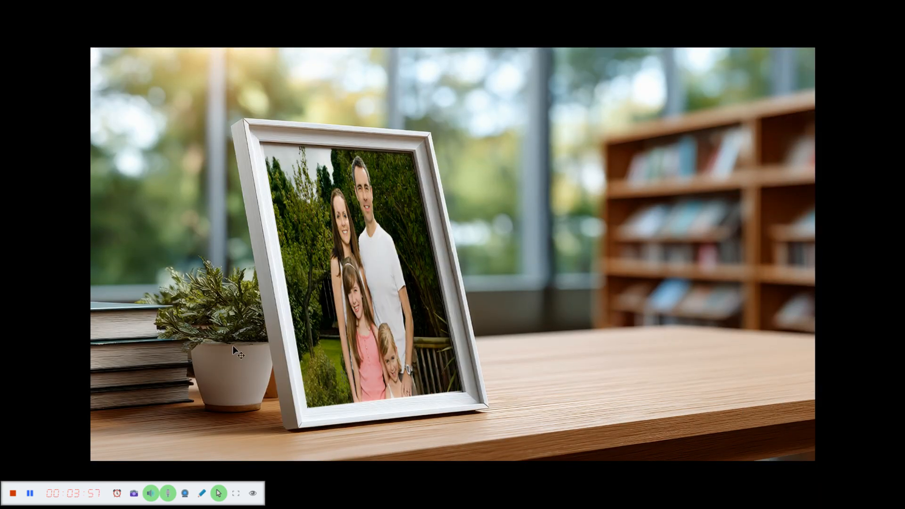